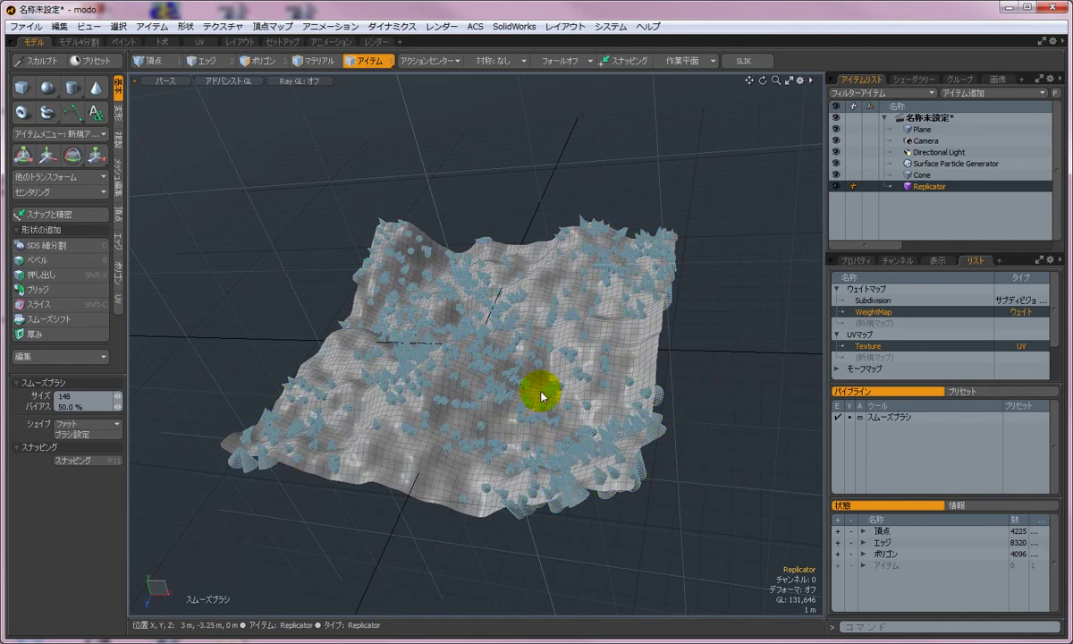
# Step: Delete the Surface Particle Generator item from the scene, accepting its removal despite the references to it
pyautogui.moveTo(545, 391)
pyautogui.keyDown('alt'); pyautogui.mouseDown()
pyautogui.moveTo(572, 442)
pyautogui.moveTo(559, 341)
pyautogui.moveTo(618, 359)
pyautogui.moveTo(511, 425)
pyautogui.moveTo(552, 394)
pyautogui.mouseUp(); pyautogui.keyUp('alt')
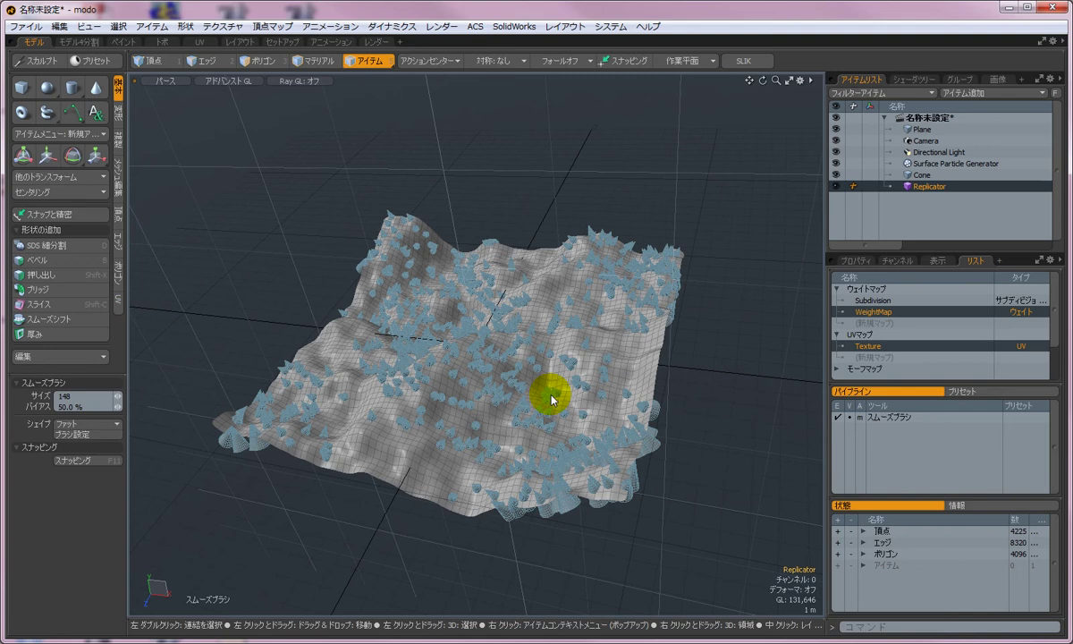
pyautogui.click(958, 165)
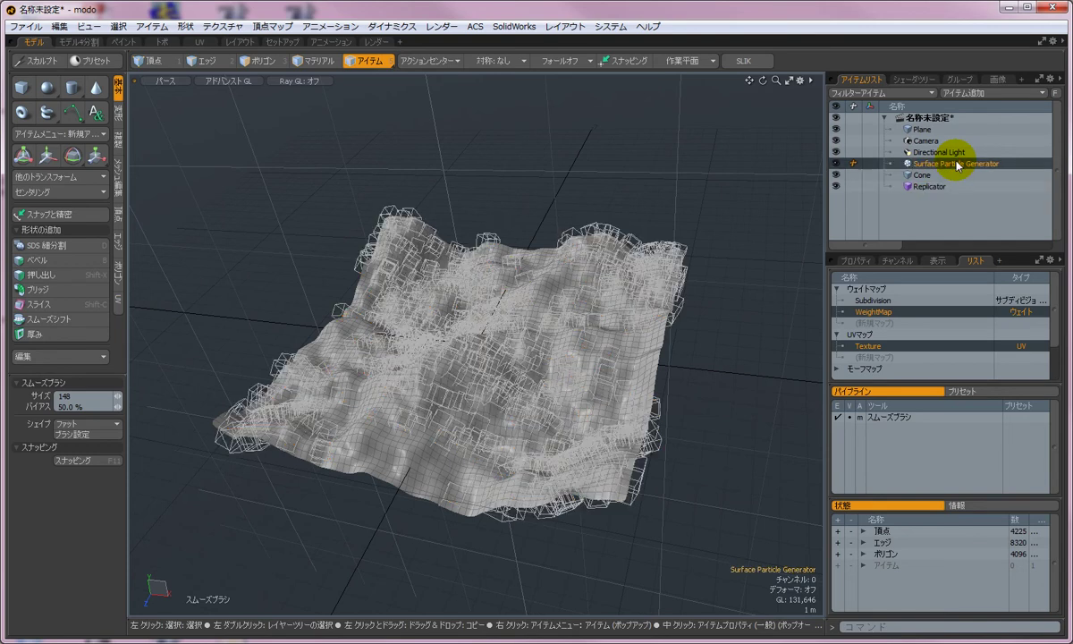
pyautogui.rightClick(958, 166)
pyautogui.click(935, 509)
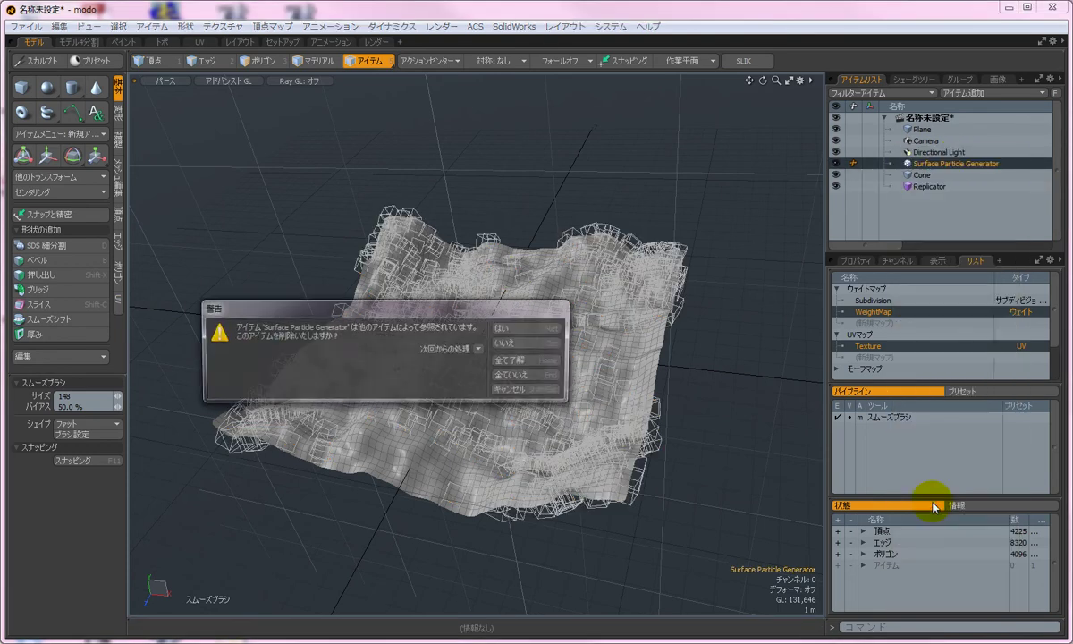
pyautogui.click(544, 361)
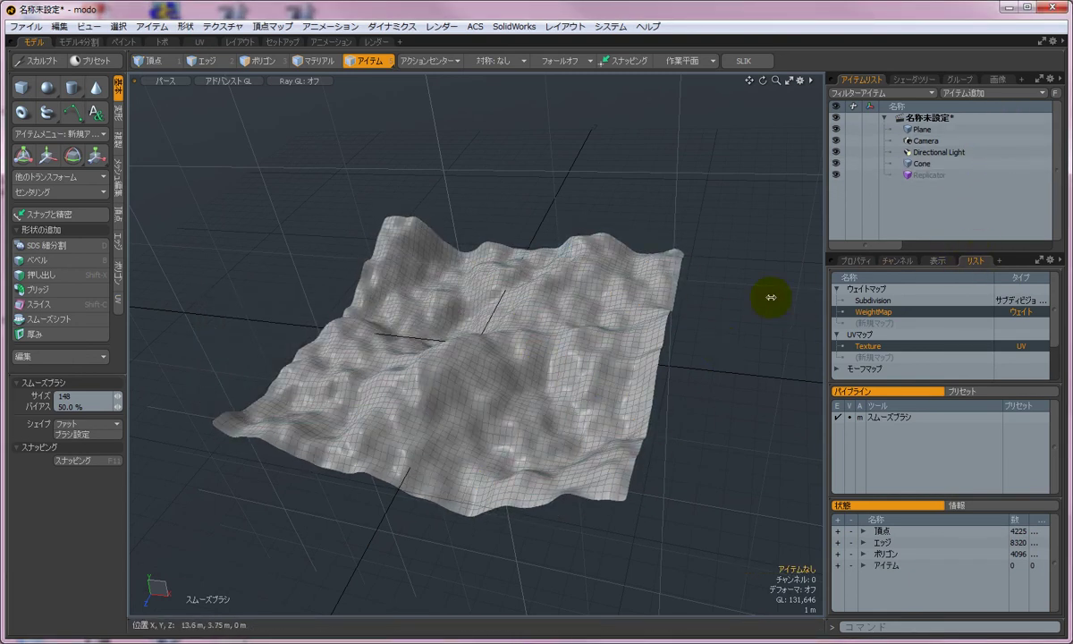
# Step: With the Plane selected, switch to the paint (ペイント) workspace and set the viewport shading to アドバンスト GL
pyautogui.click(978, 132)
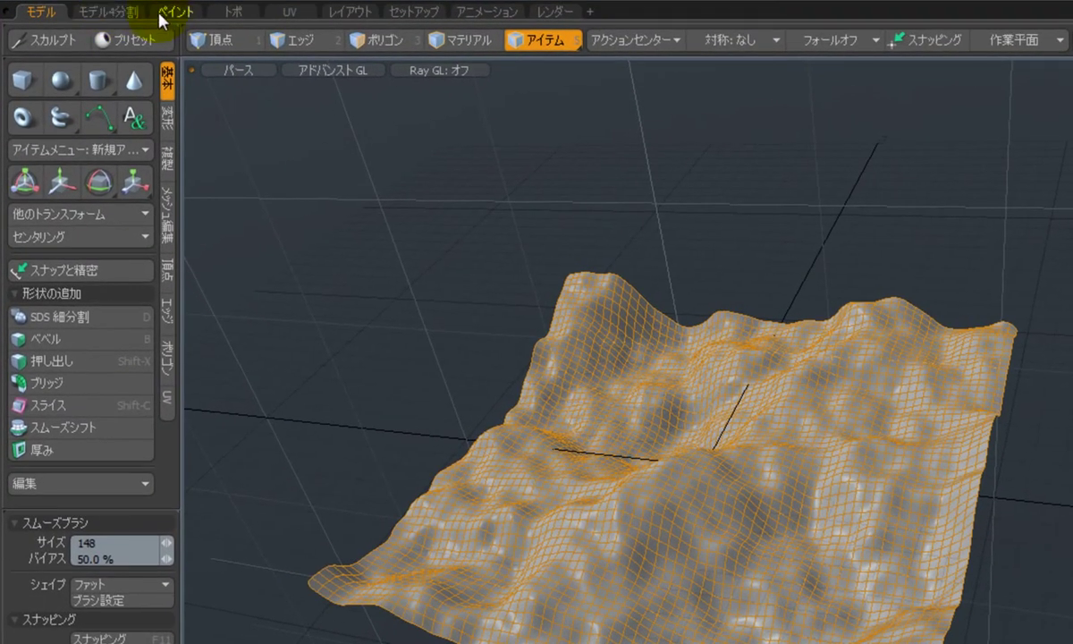
pyautogui.click(164, 17)
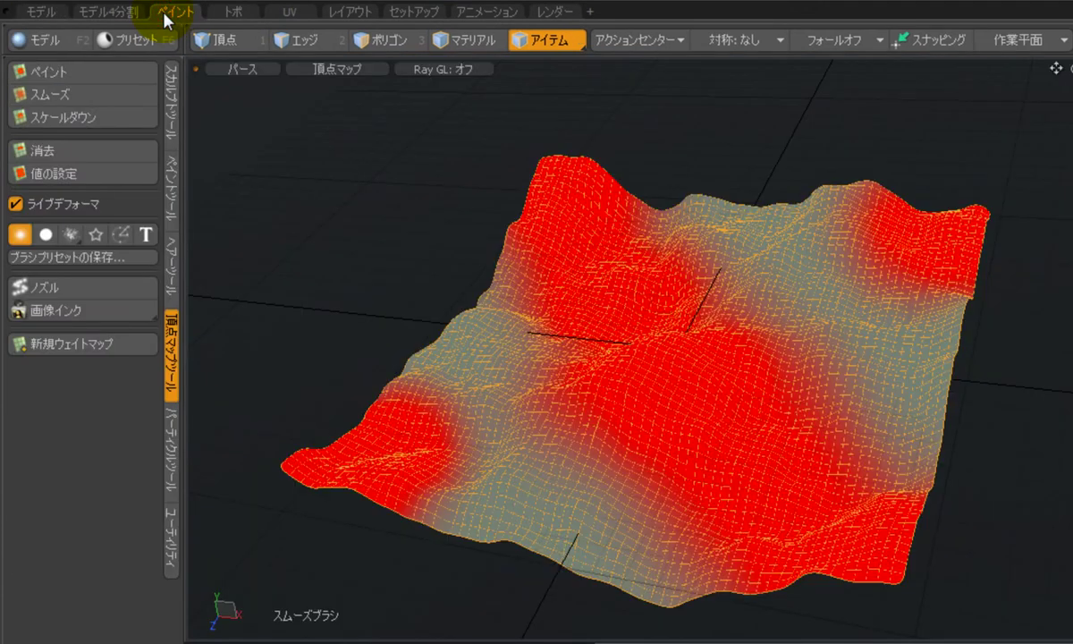
pyautogui.click(327, 68)
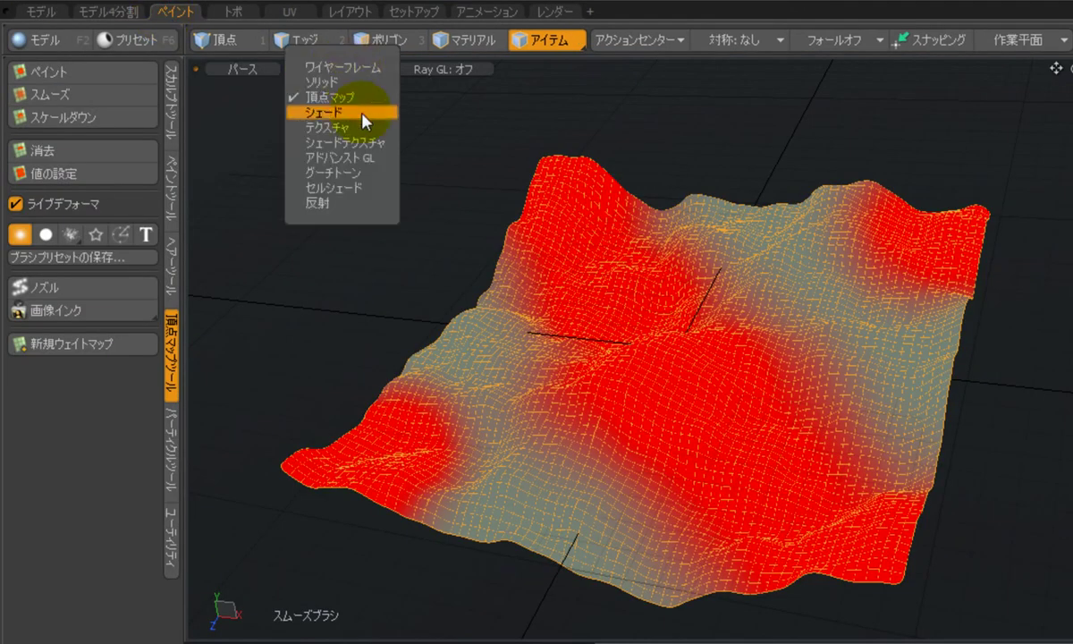
pyautogui.click(389, 160)
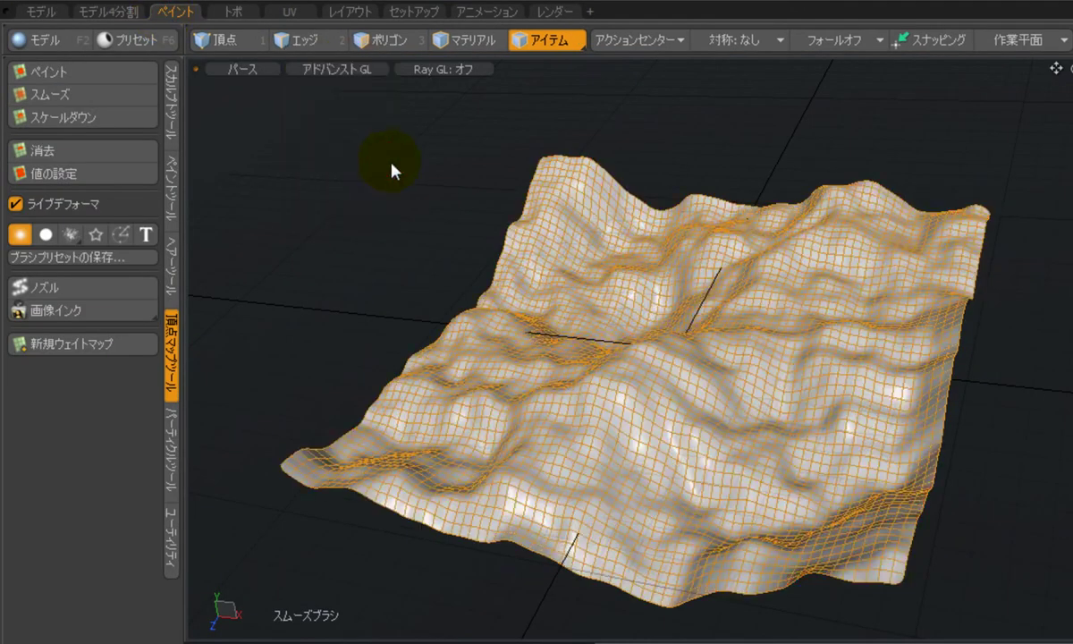
pyautogui.keyDown('alt'); pyautogui.moveTo(723, 433); pyautogui.dragTo(691, 481); pyautogui.keyUp('alt')
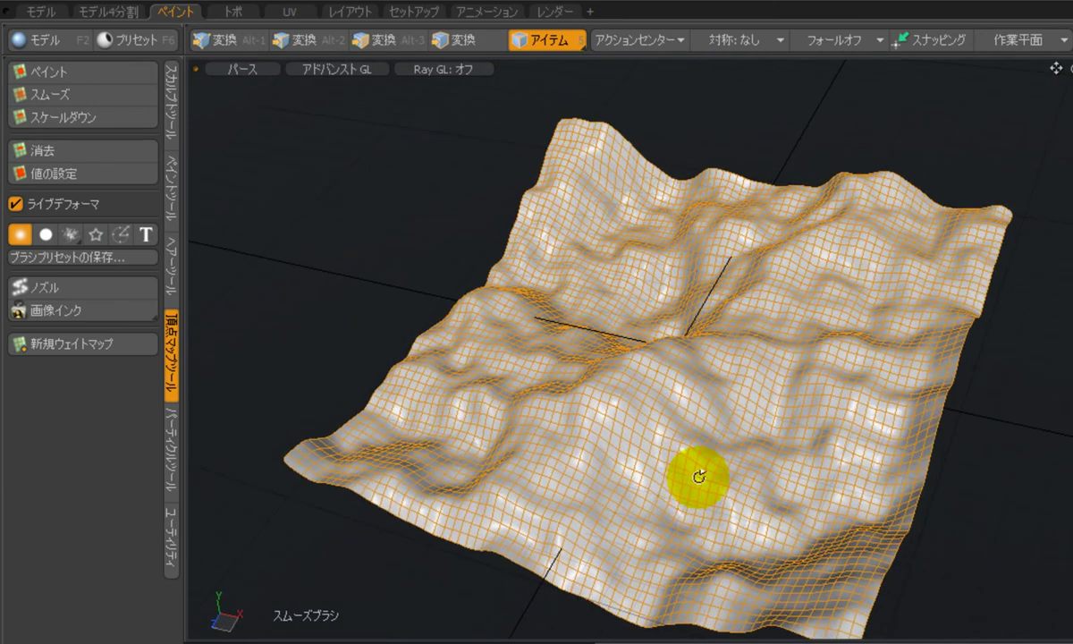
# Step: Activate the Particle Paint (パーティクルペイント) tool and enable its particle mesh creation option (パーティクルメッシュ作成)
pyautogui.click(174, 497)
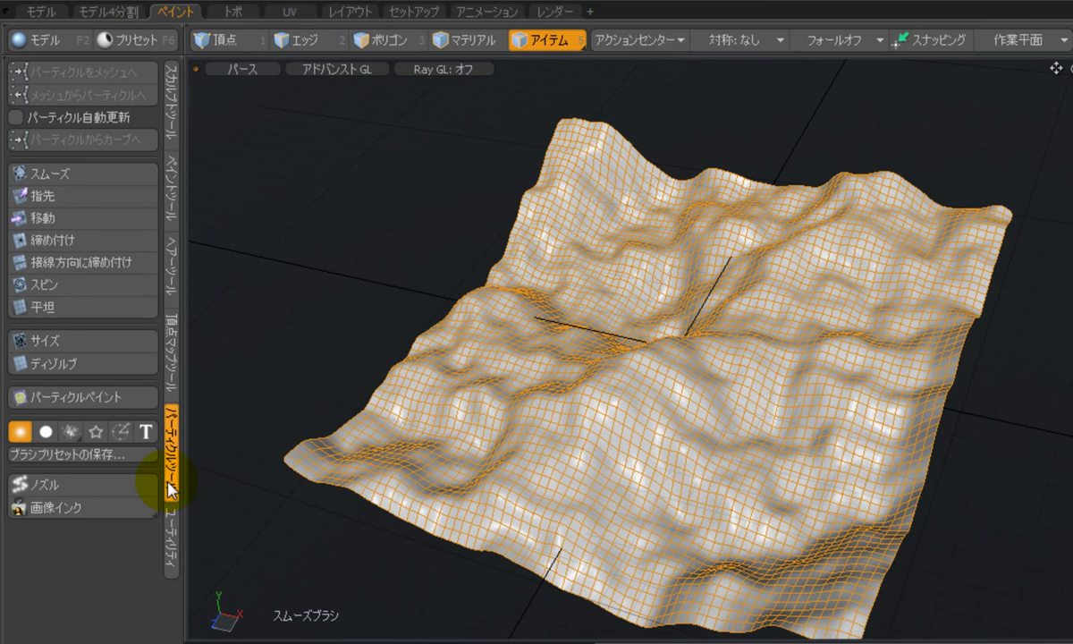
pyautogui.click(130, 408)
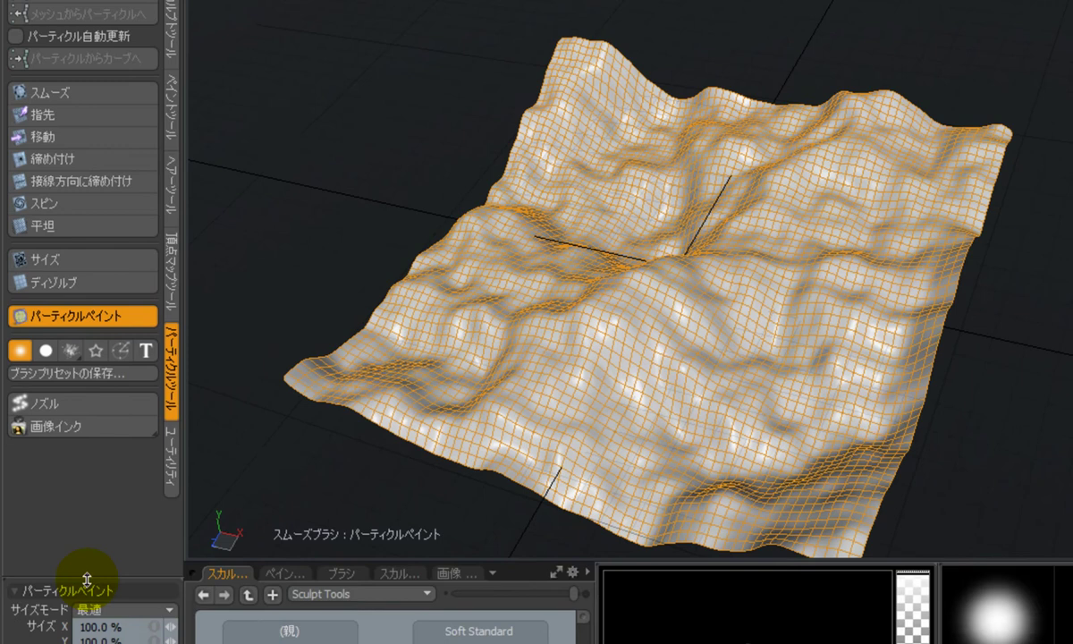
pyautogui.moveTo(84, 643); pyautogui.dragTo(110, 519)
pyautogui.moveTo(110, 267); pyautogui.dragTo(93, 254)
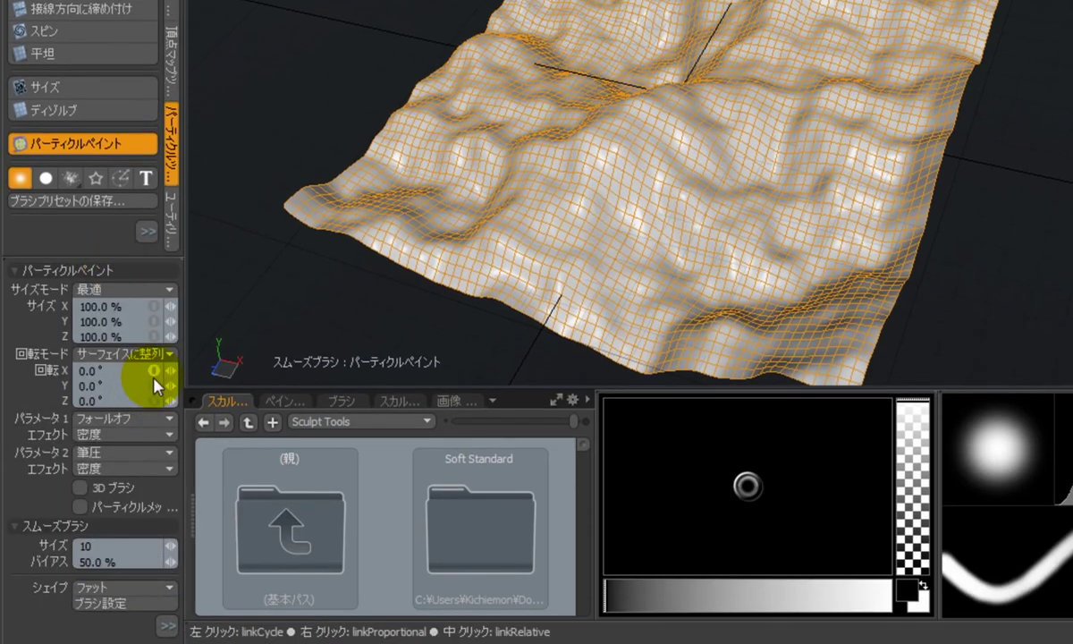
pyautogui.moveTo(205, 345); pyautogui.dragTo(290, 347)
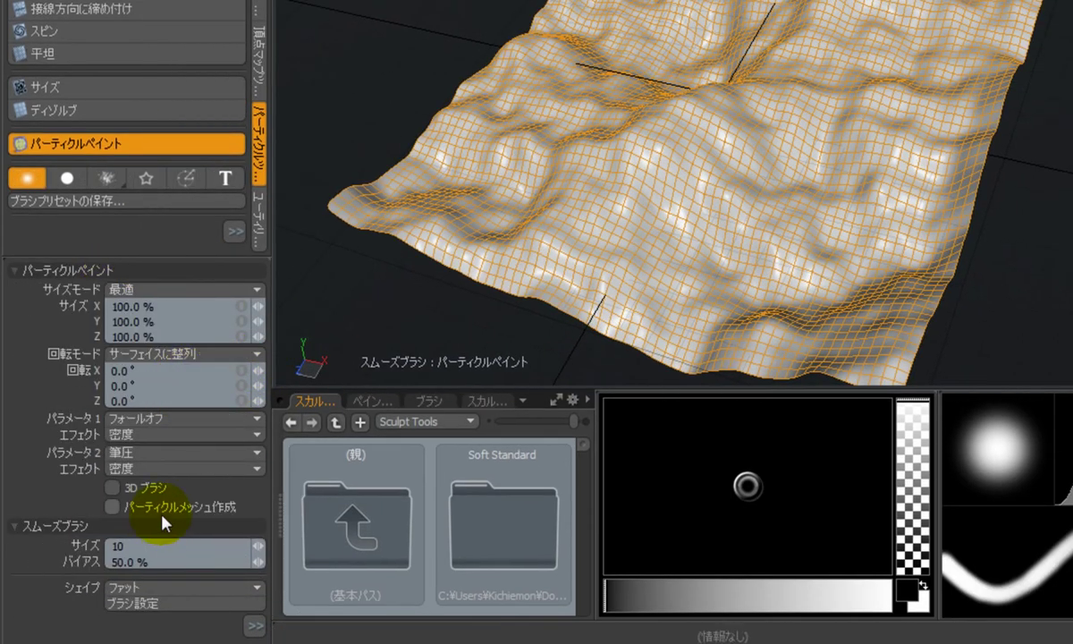
pyautogui.click(113, 508)
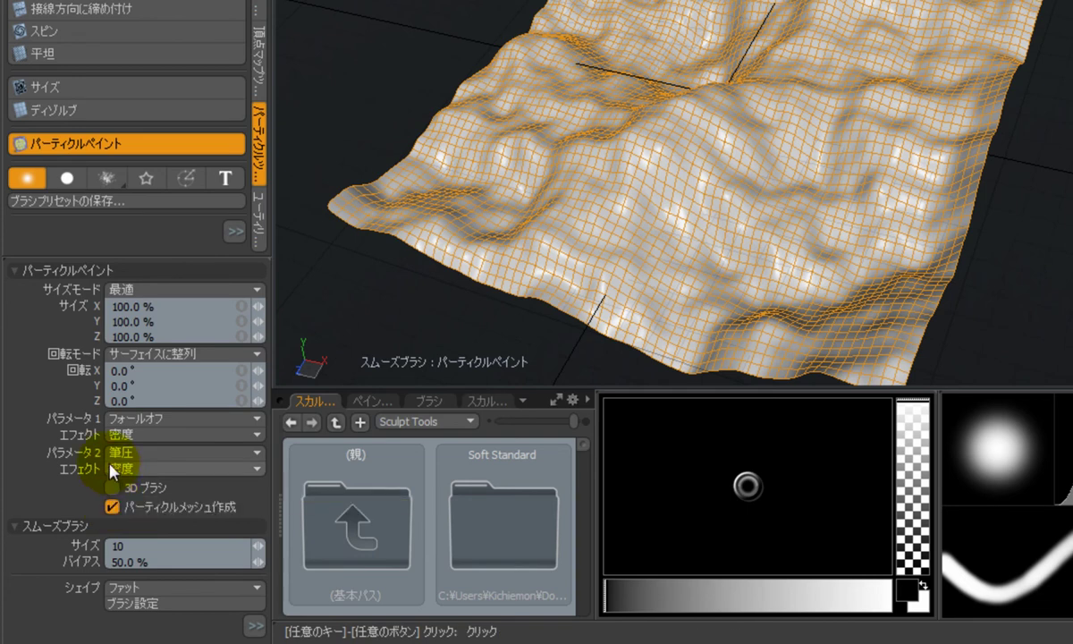
# Step: Set Particle Paint's size mode to 均一, enlarge the brush and paint particles over the far half of the terrain
pyautogui.click(147, 286)
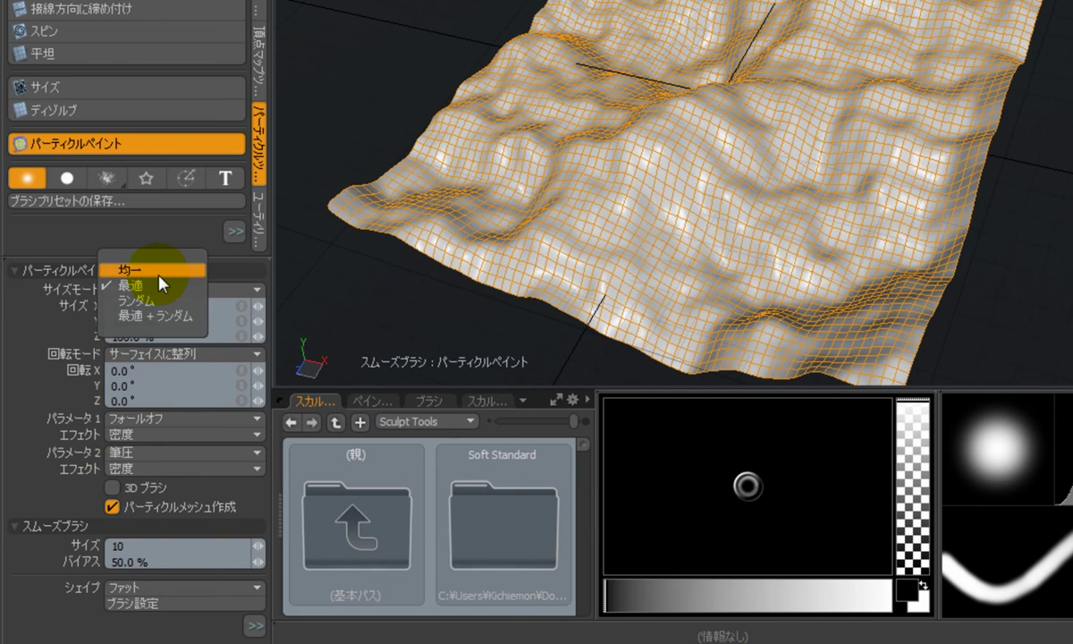
pyautogui.click(158, 275)
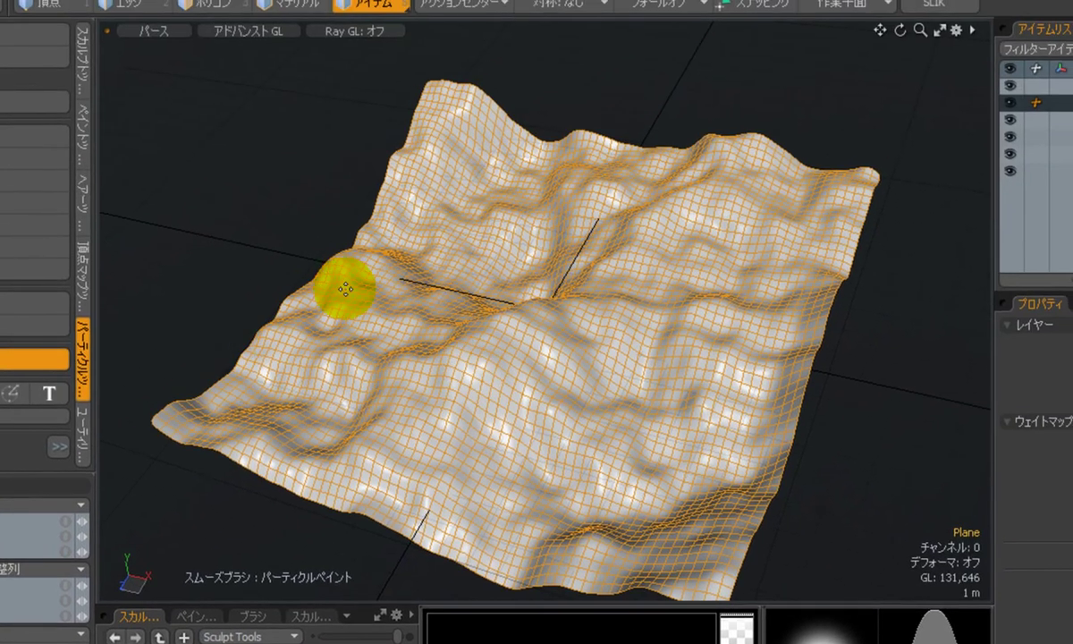
pyautogui.moveTo(364, 290); pyautogui.dragTo(364, 291, button='right')
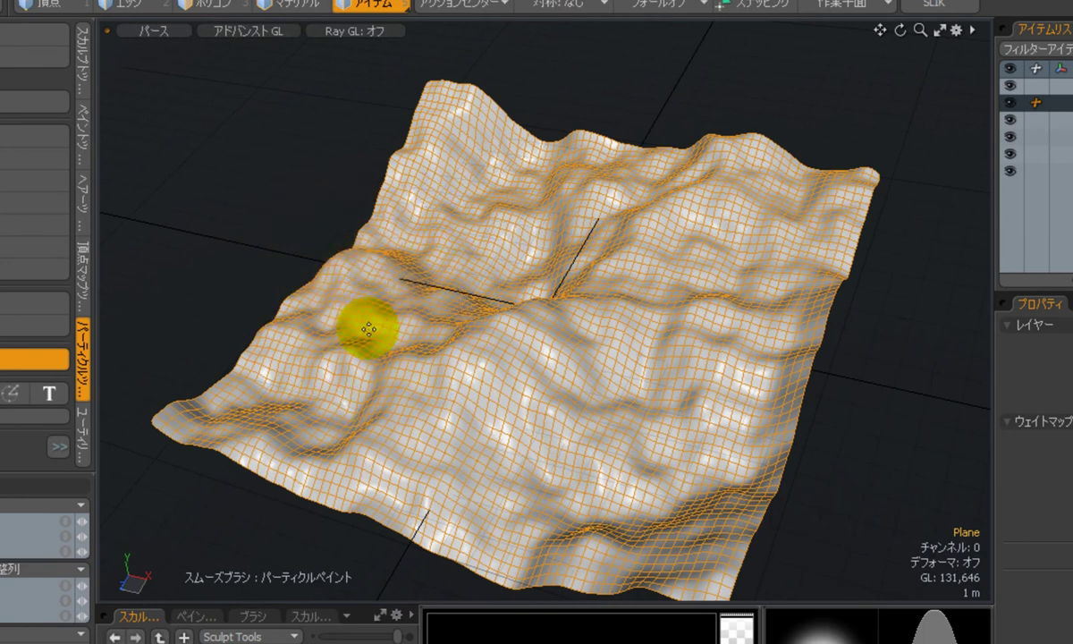
pyautogui.moveTo(606, 232)
pyautogui.mouseDown()
pyautogui.moveTo(508, 212)
pyautogui.moveTo(588, 184)
pyautogui.moveTo(568, 175)
pyautogui.moveTo(429, 232)
pyautogui.moveTo(420, 215)
pyautogui.moveTo(461, 152)
pyautogui.moveTo(499, 152)
pyautogui.moveTo(527, 176)
pyautogui.moveTo(487, 215)
pyautogui.moveTo(407, 228)
pyautogui.moveTo(376, 251)
pyautogui.moveTo(407, 268)
pyautogui.moveTo(689, 211)
pyautogui.moveTo(644, 252)
pyautogui.moveTo(604, 255)
pyautogui.moveTo(697, 250)
pyautogui.moveTo(755, 232)
pyautogui.moveTo(805, 237)
pyautogui.moveTo(707, 215)
pyautogui.moveTo(711, 183)
pyautogui.moveTo(778, 210)
pyautogui.moveTo(504, 215)
pyautogui.mouseUp()
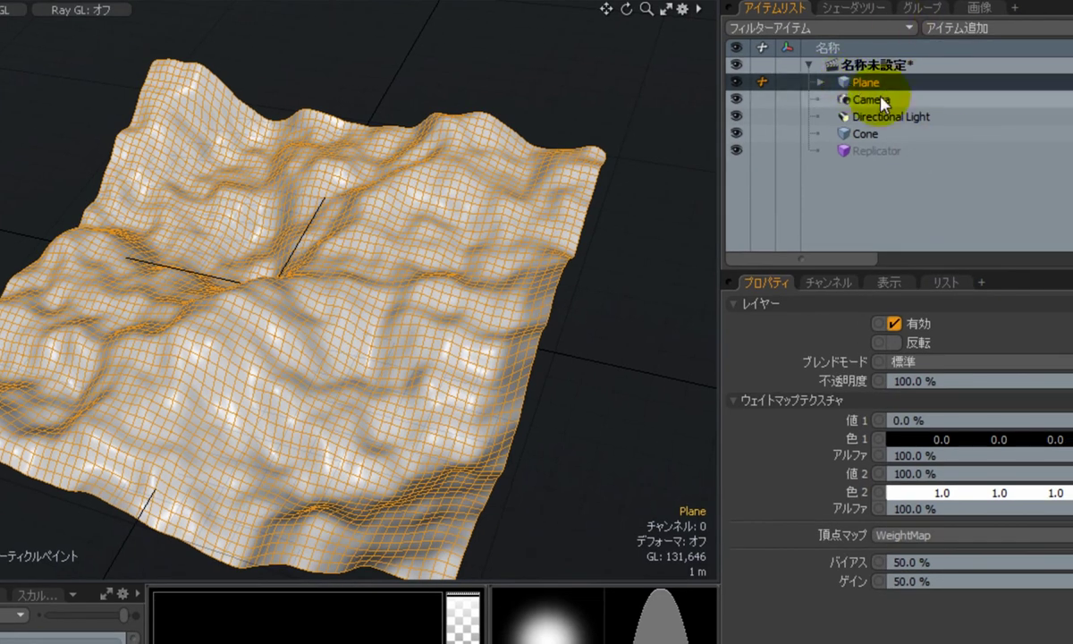
# Step: Expand the Plane's hierarchy and select its child Particle Mesh
pyautogui.click(820, 87)
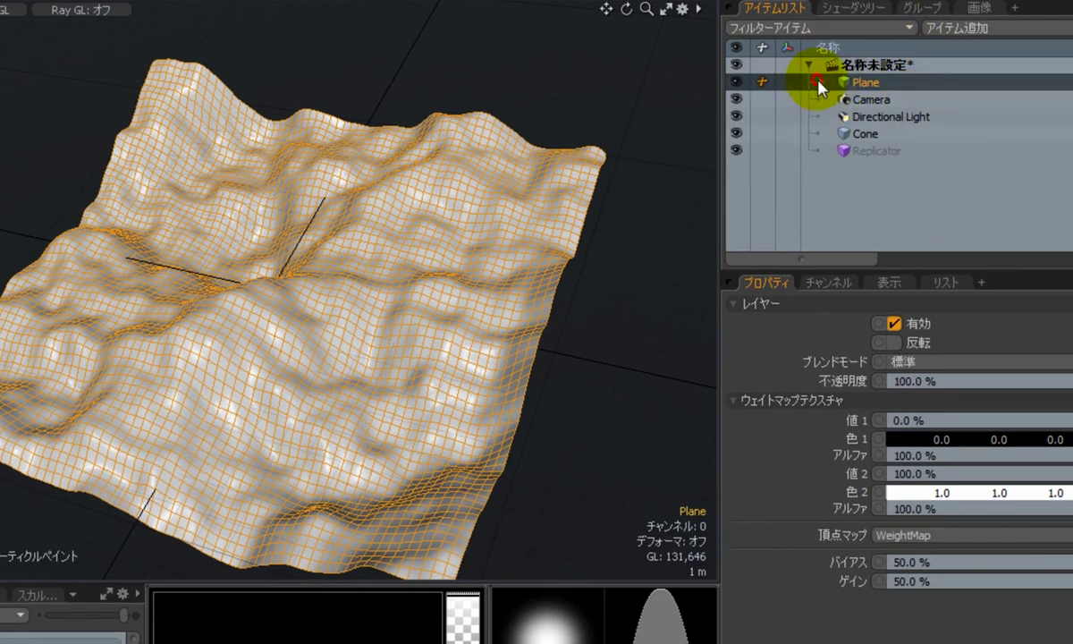
pyautogui.click(820, 83)
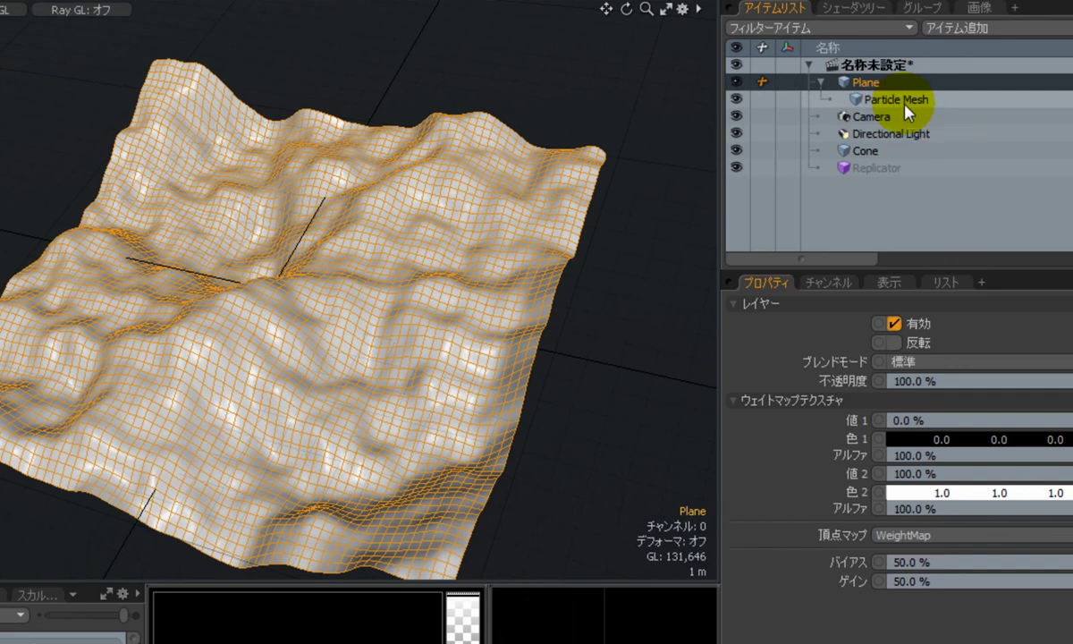
pyautogui.click(952, 100)
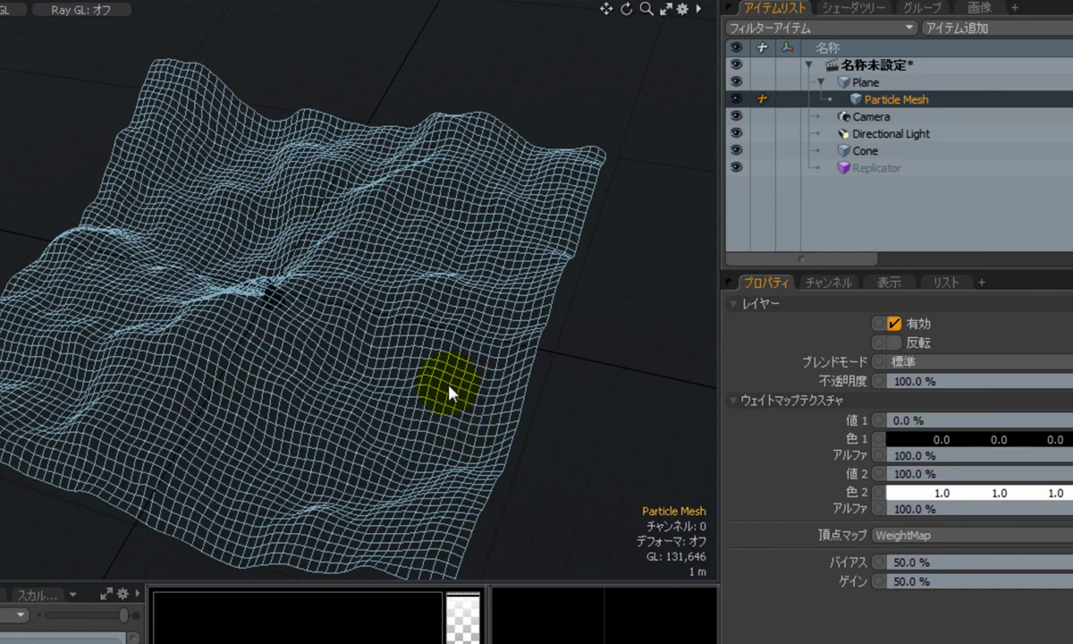
# Step: Turn on vertex display (頂点表示) for active meshes in the viewport, with an independent point size of 5.0
pyautogui.press('o')
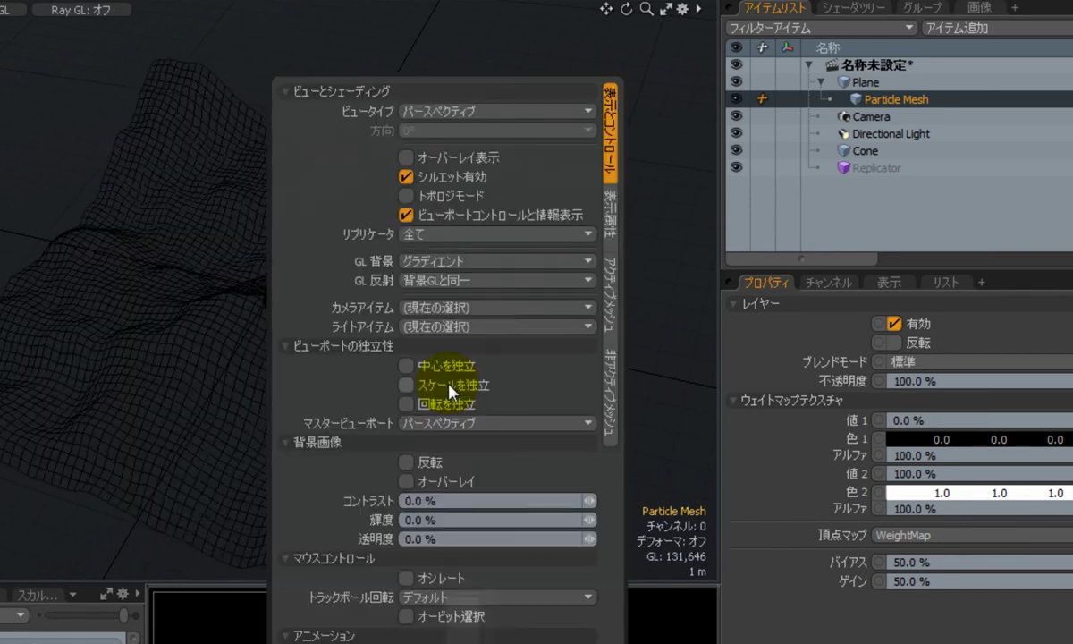
pyautogui.click(608, 308)
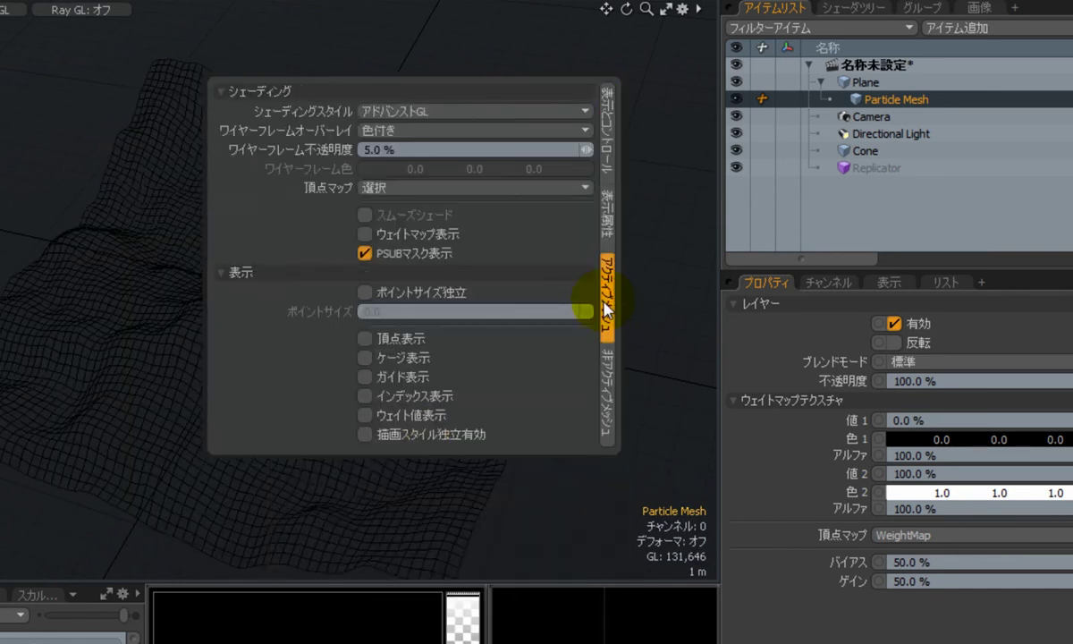
pyautogui.click(405, 338)
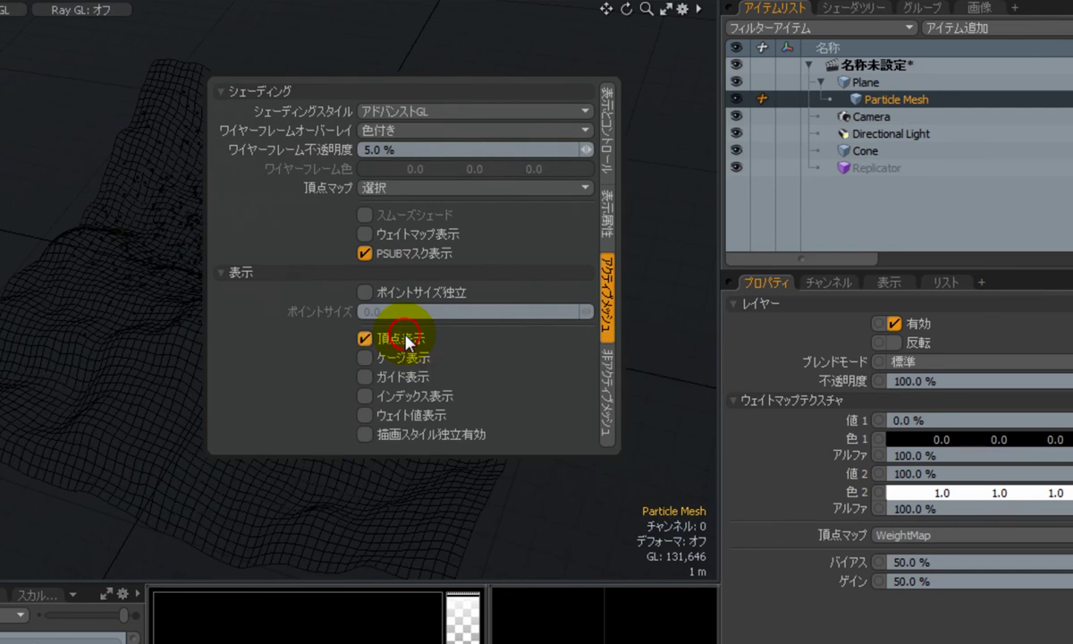
pyautogui.click(412, 292)
pyautogui.click(432, 312)
pyautogui.write('5')
pyautogui.press('Return')
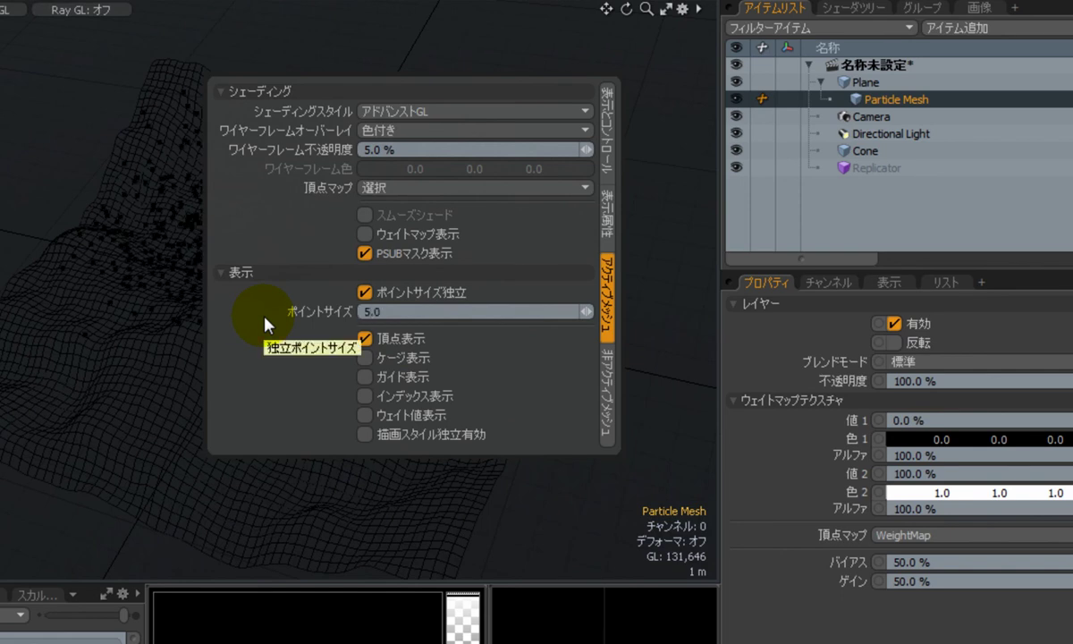
pyautogui.click(11, 163)
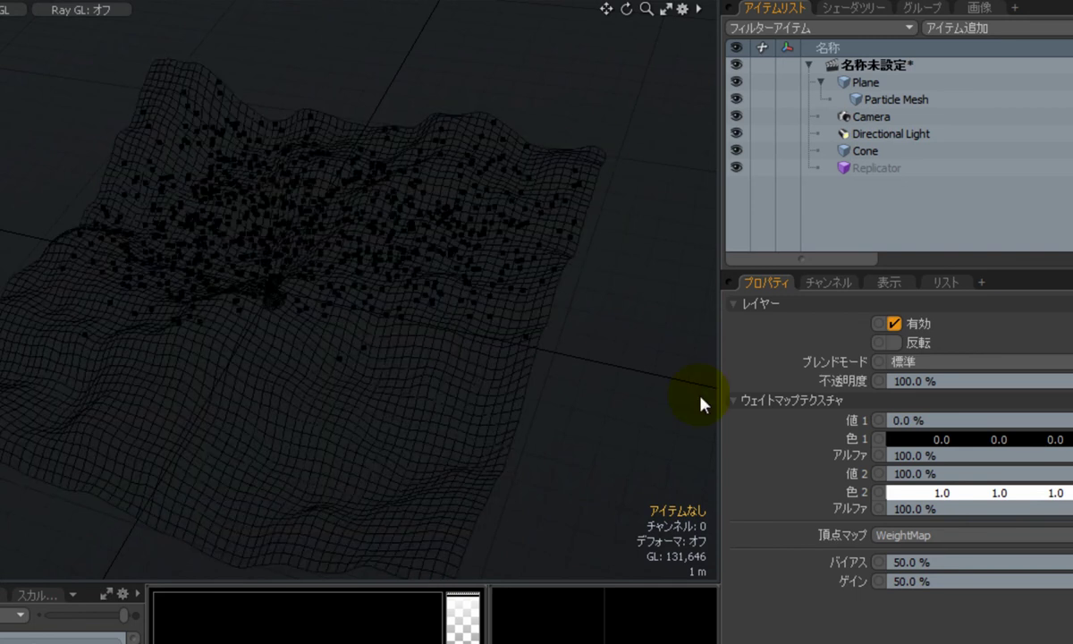
# Step: Set the Replicator's point source to Particle Mesh and turn off vertex display for active meshes
pyautogui.click(930, 170)
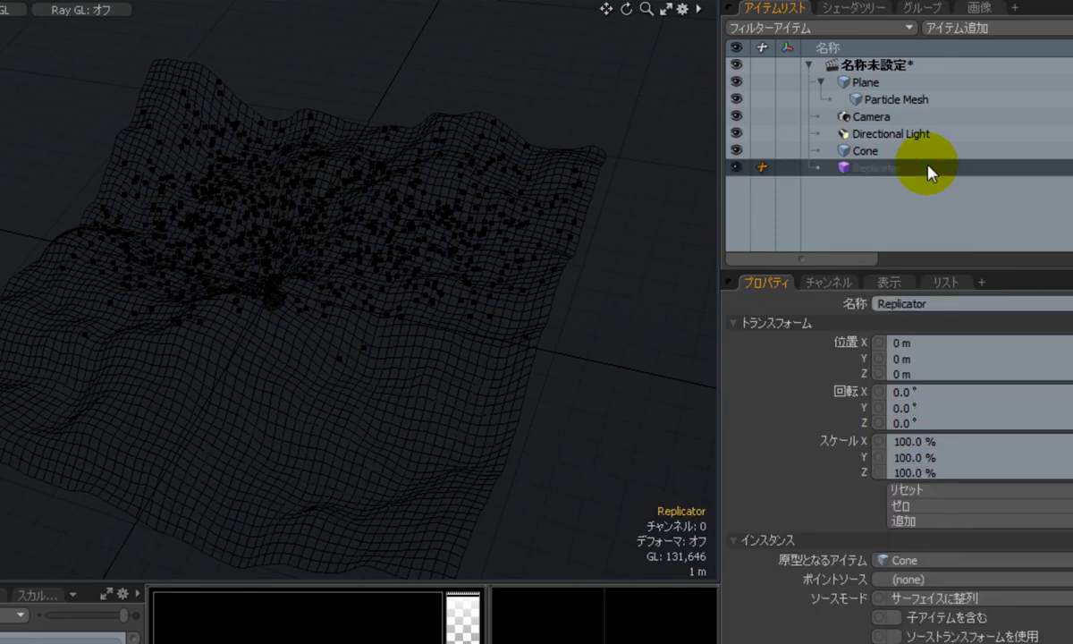
pyautogui.click(965, 582)
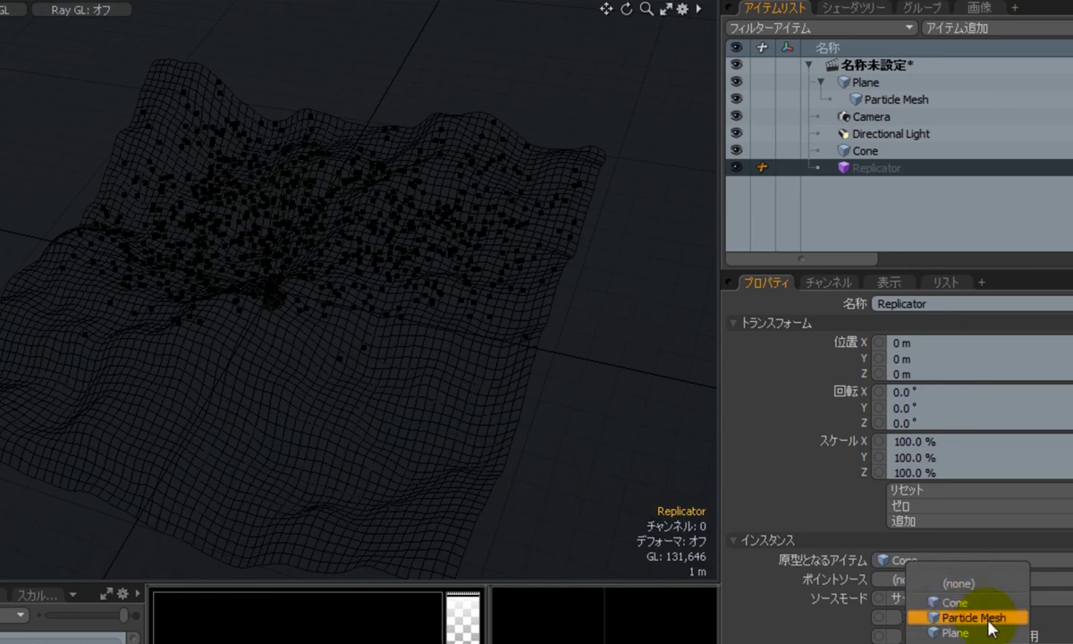
pyautogui.click(984, 618)
pyautogui.press('o')
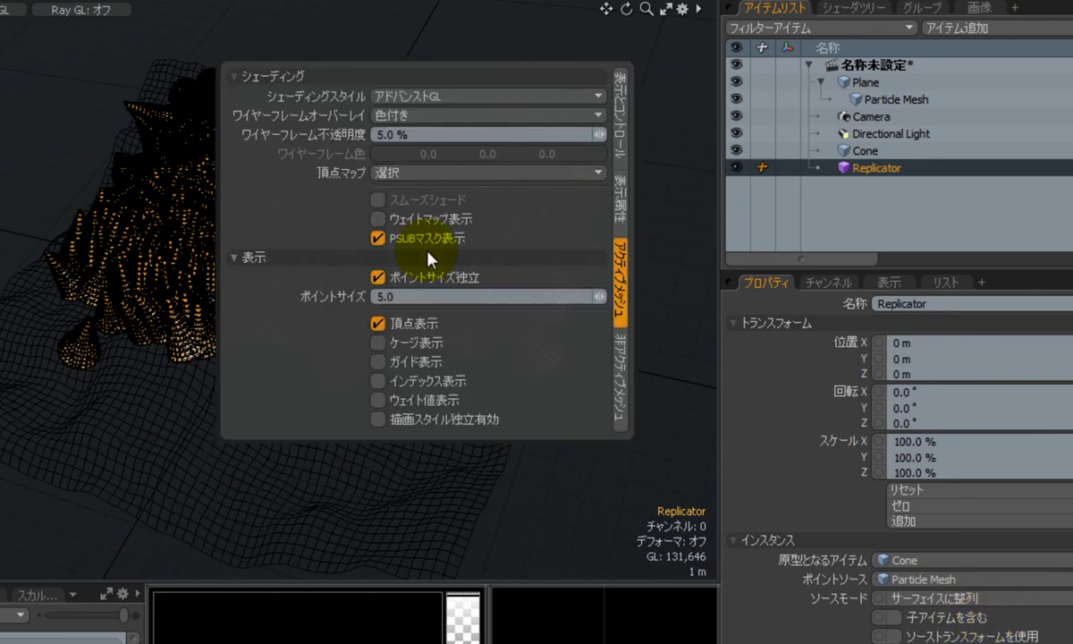
pyautogui.click(424, 314)
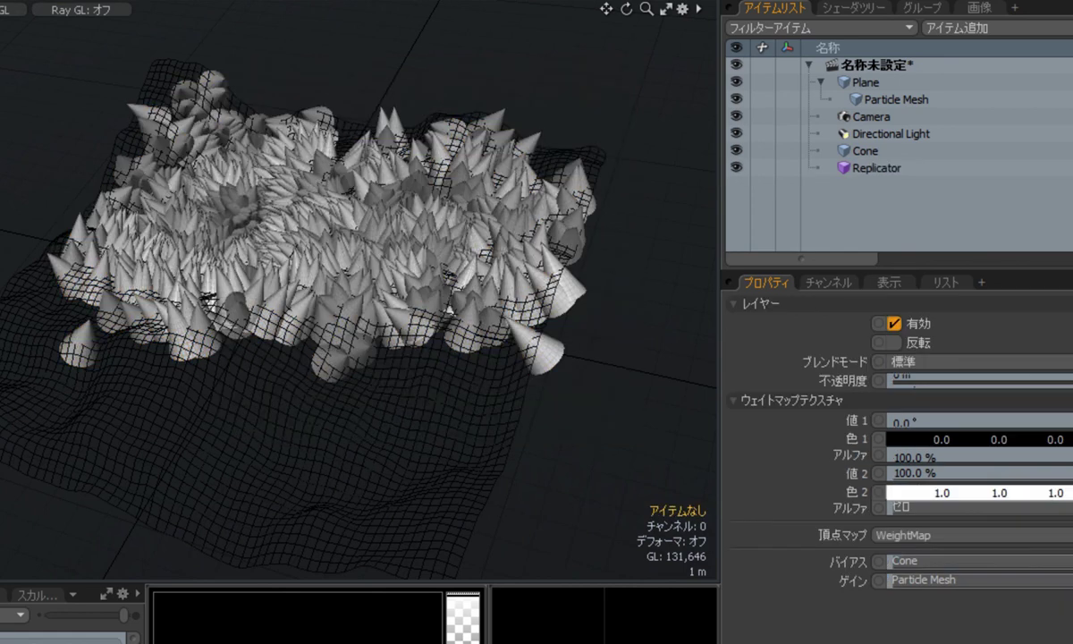